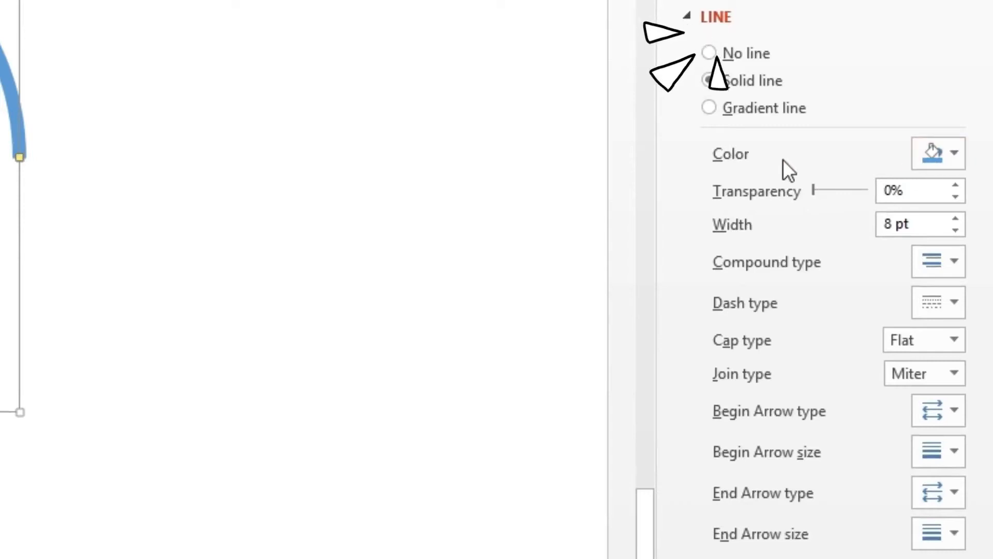
Step: Switch the arc's outline to a gradient line and delete the two middle gradient stops
click(773, 109)
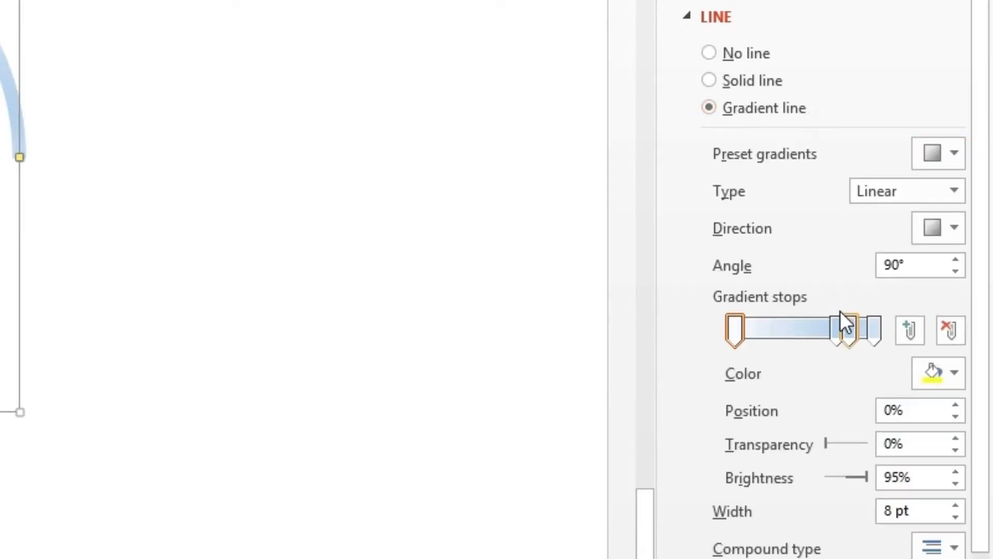
click(848, 328)
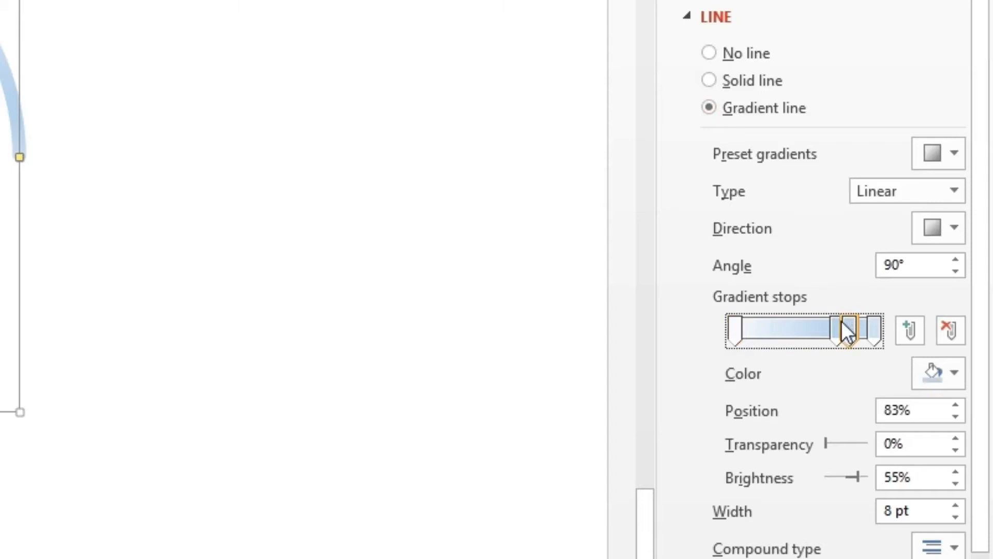
drag(842, 323, 830, 323)
key(Delete)
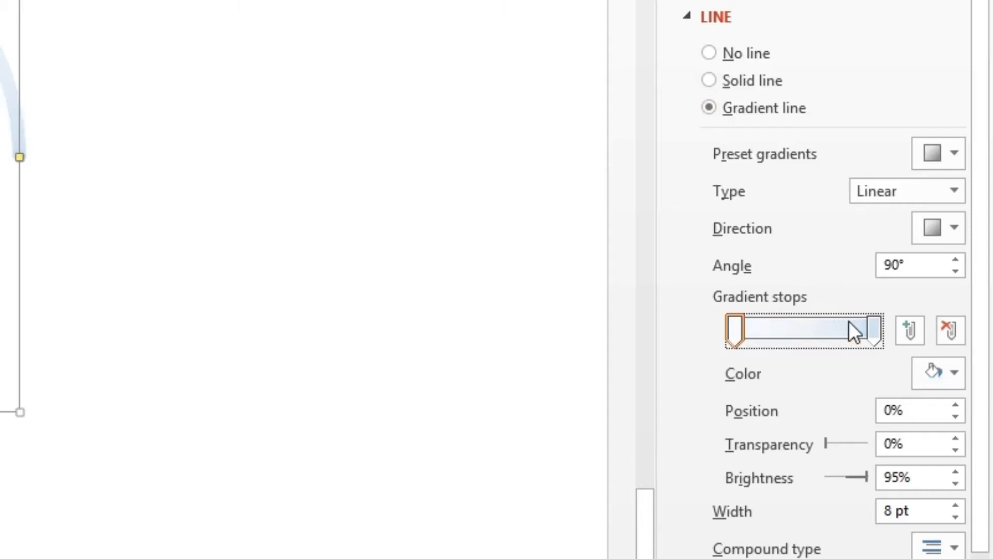
click(860, 321)
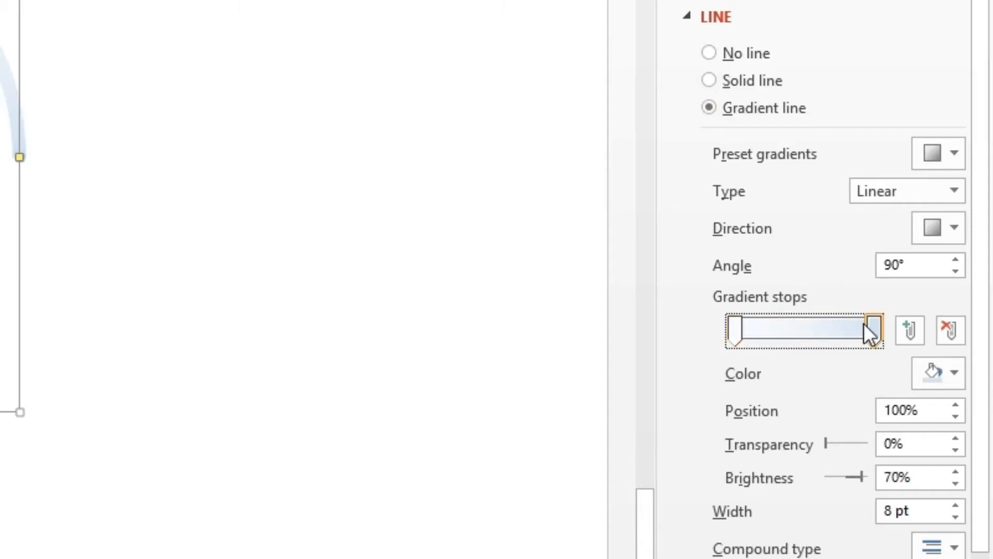
key(Delete)
Step: Set the end gradient stop's colour and move the first stop inward to shape the arc's fade
click(923, 362)
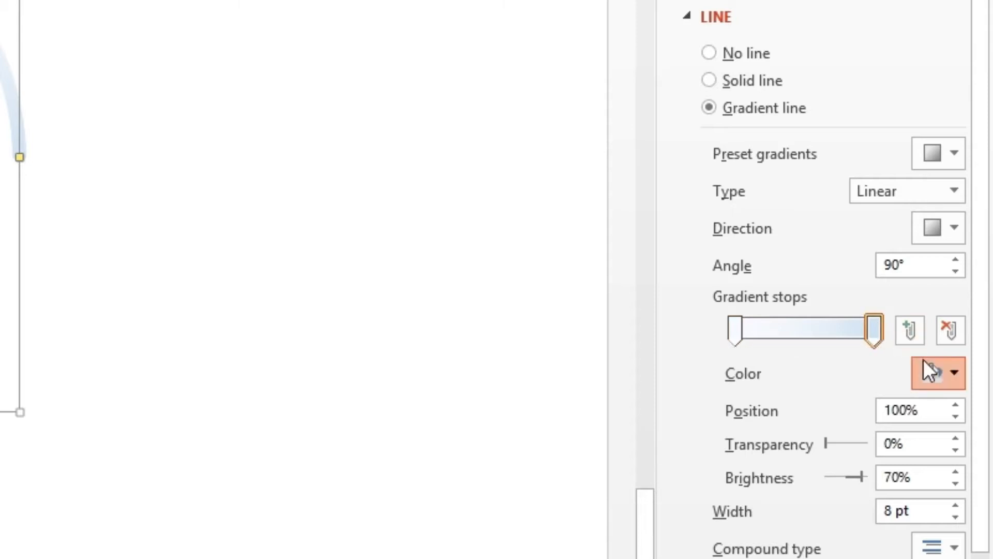
click(735, 329)
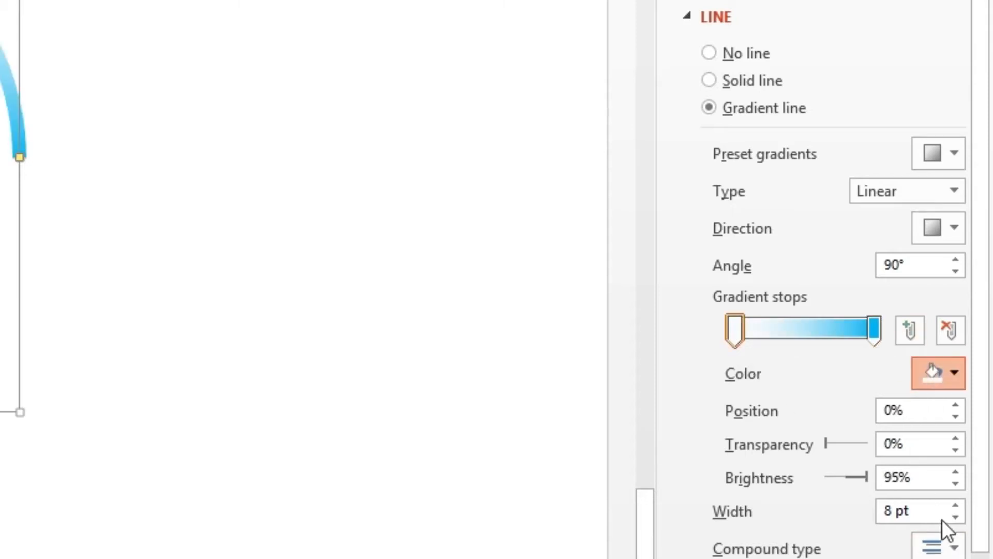
click(790, 395)
drag(727, 327, 761, 325)
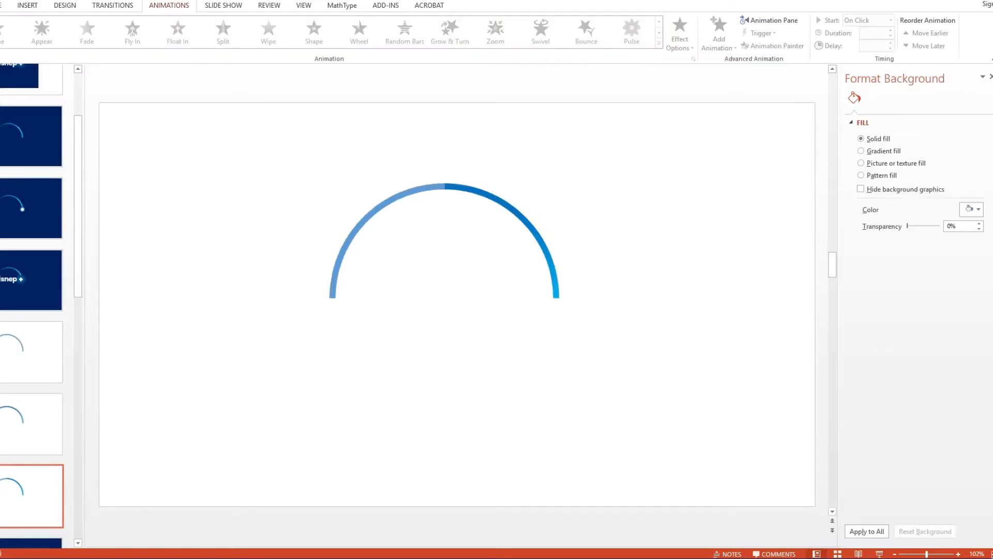
Step: Draw a rectangle spanning the slide's width that covers the lower half, up to the arc's ends
drag(417, 195, 427, 200)
click(679, 184)
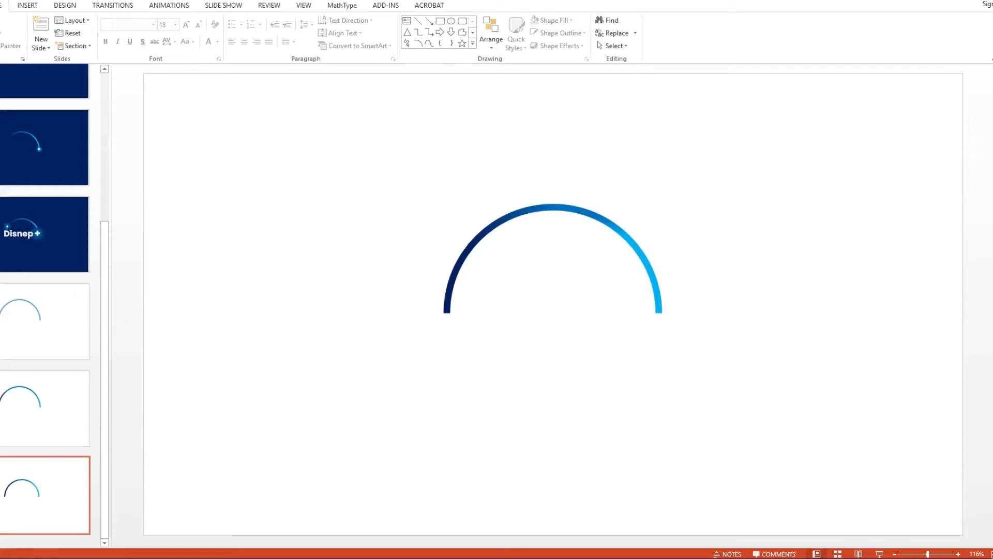
click(29, 4)
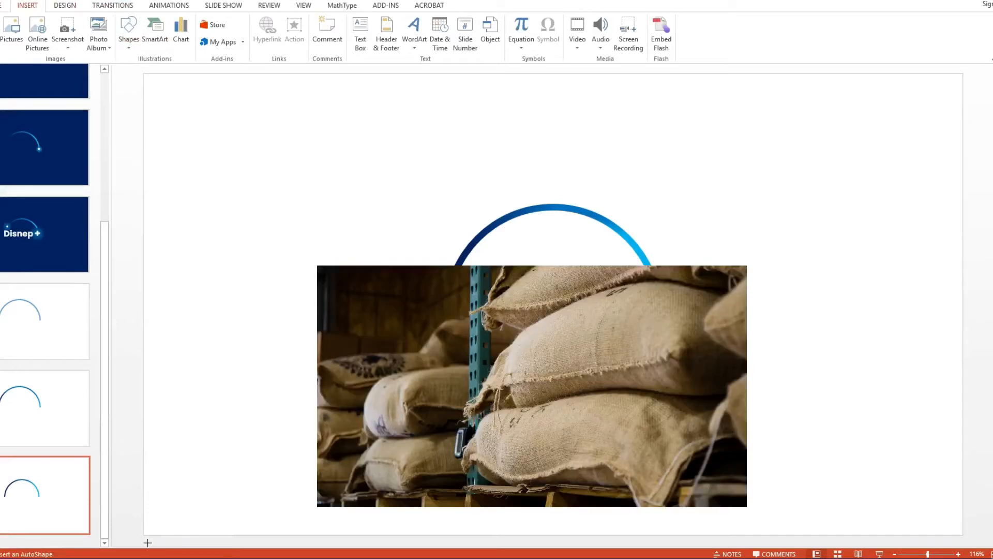
drag(148, 542, 964, 277)
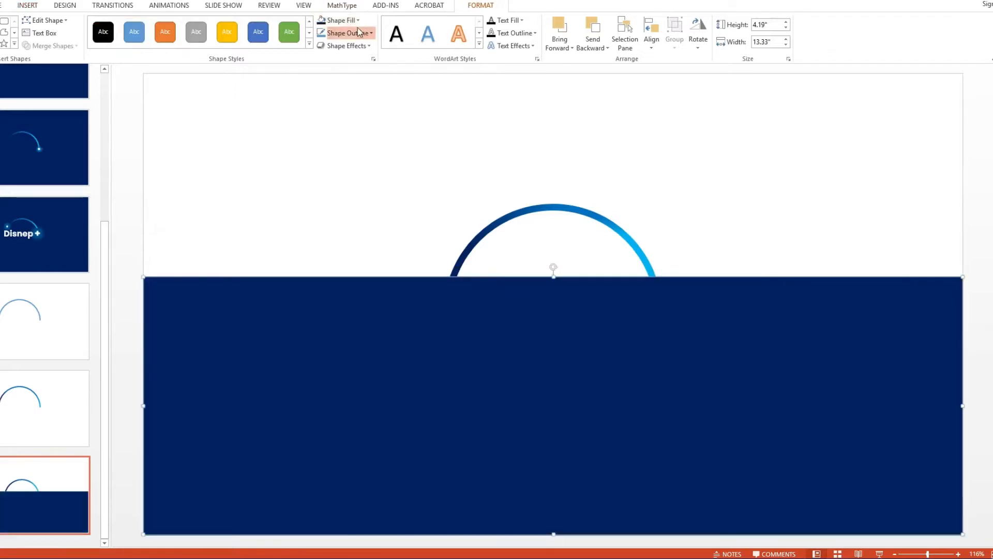
Step: Set the slide background colour to the same dark navy as the rectangle
click(697, 170)
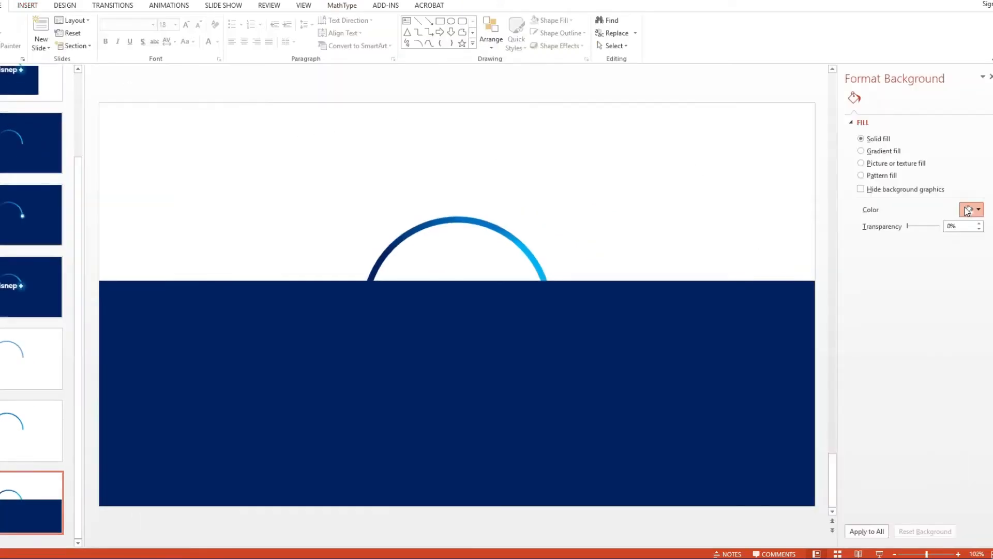
click(967, 209)
click(522, 244)
Step: Move the navy rectangle upward over the arc's lower part, undoing one misplaced change
click(824, 149)
drag(514, 343, 527, 316)
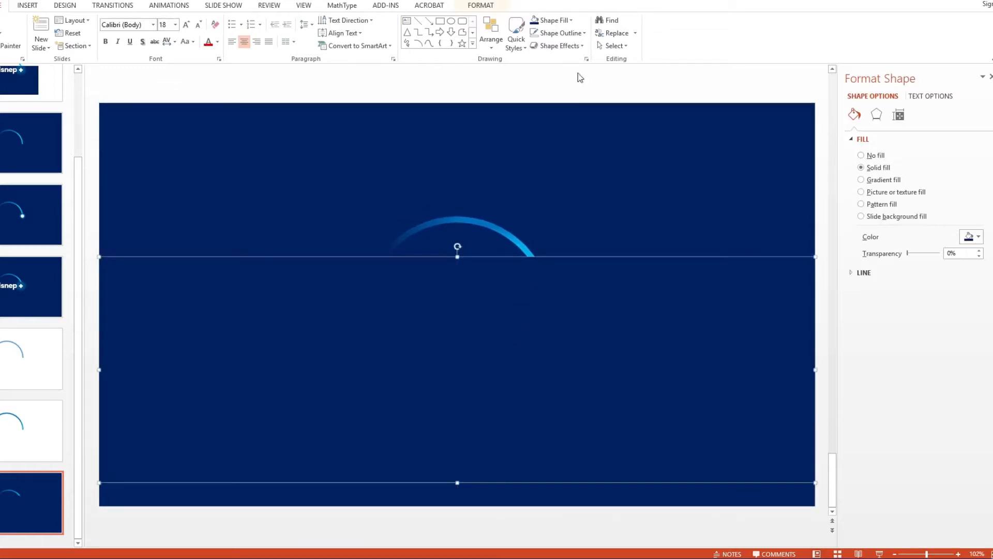
click(594, 246)
click(823, 171)
click(565, 193)
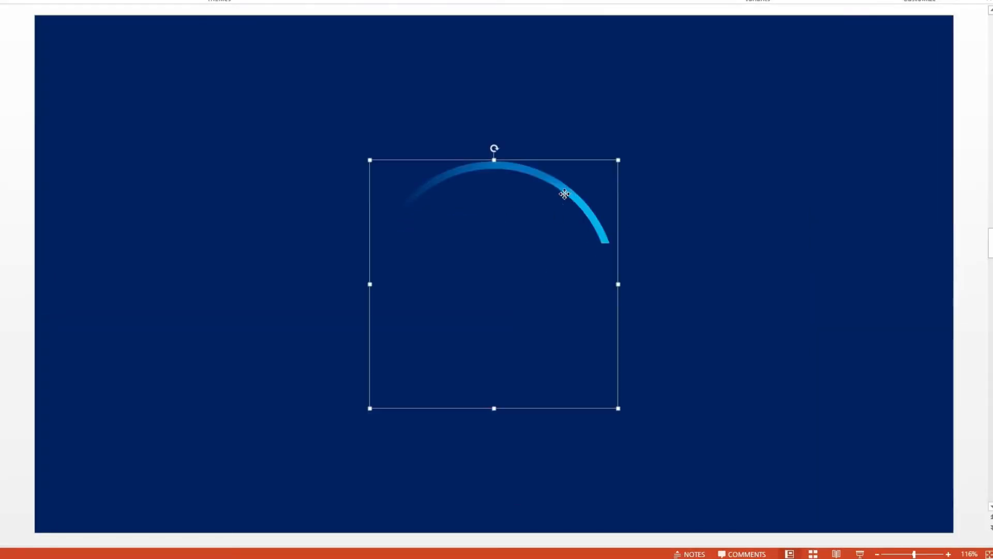
mouse_move(556, 190)
mouse_down()
mouse_move(573, 191)
mouse_move(548, 189)
mouse_move(556, 193)
mouse_up()
click(590, 111)
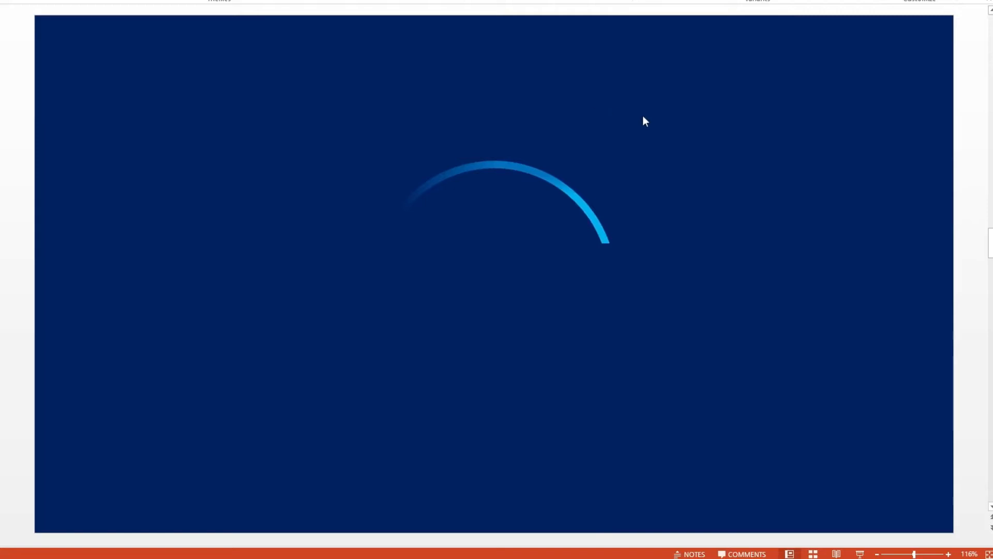
key(ctrl+z)
click(829, 119)
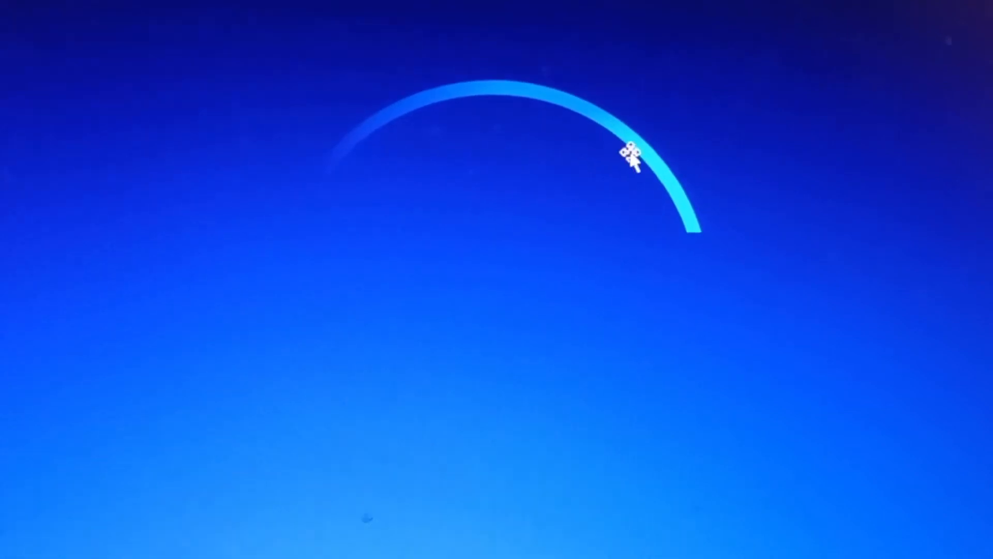
Step: Apply a Wipe animation with the From Left direction to the arc group and preview it
click(631, 155)
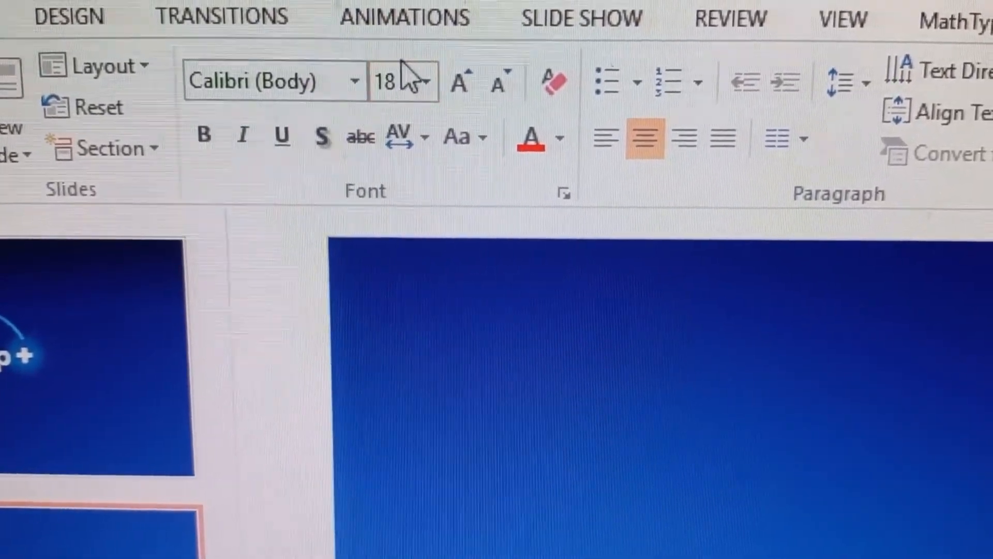
click(403, 20)
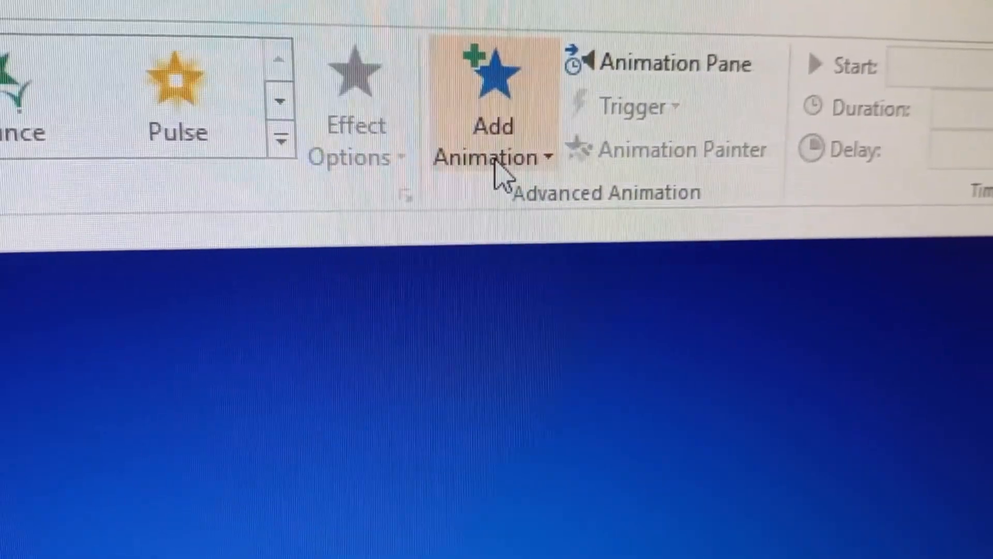
click(489, 166)
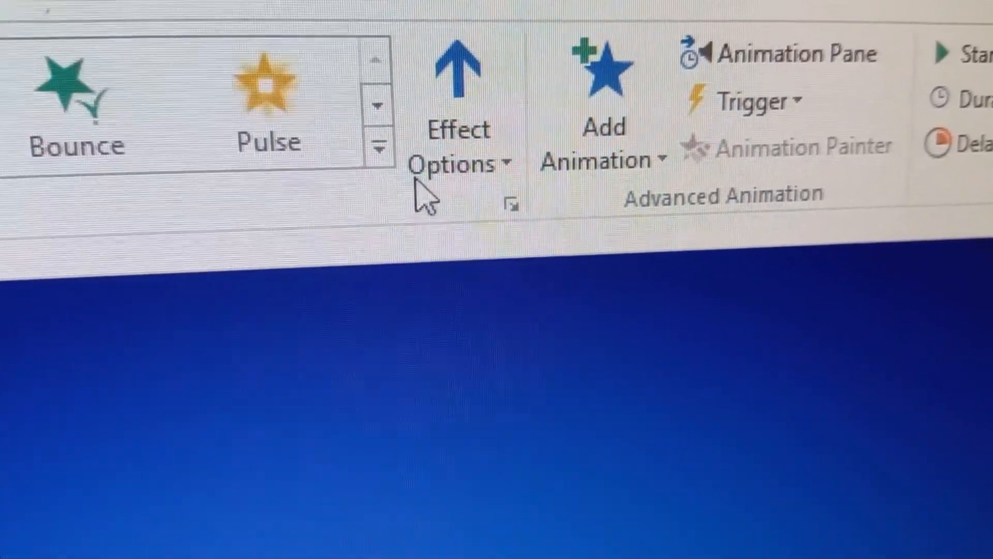
click(437, 164)
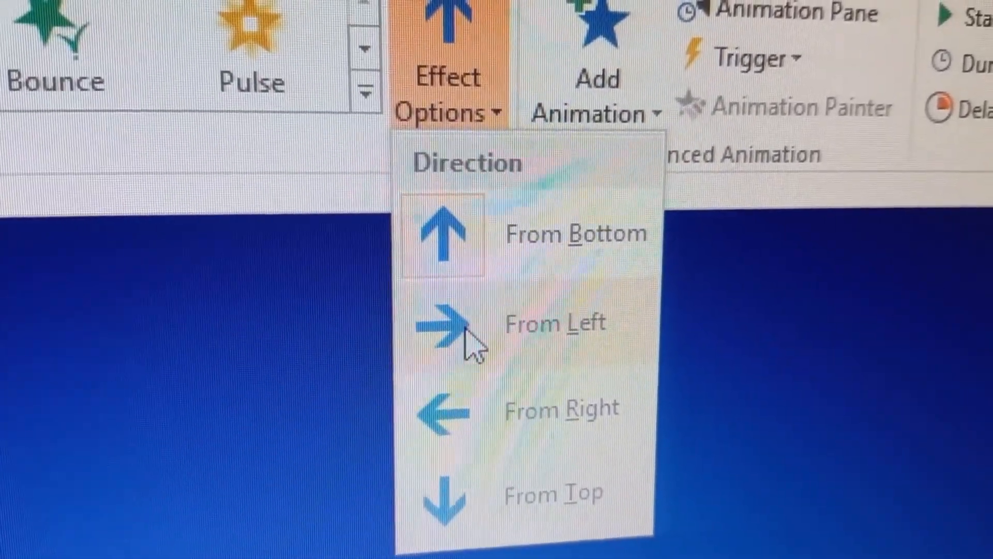
click(486, 369)
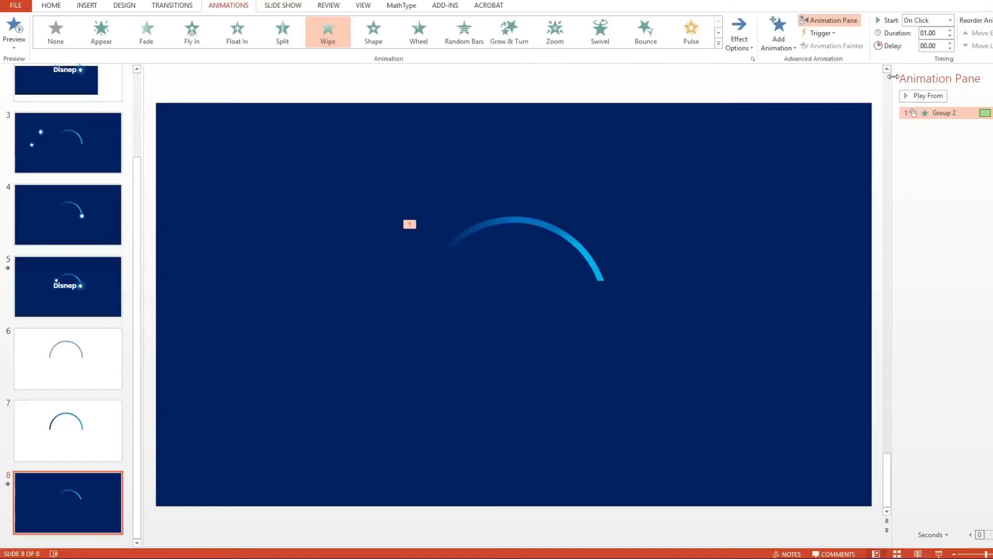
click(919, 97)
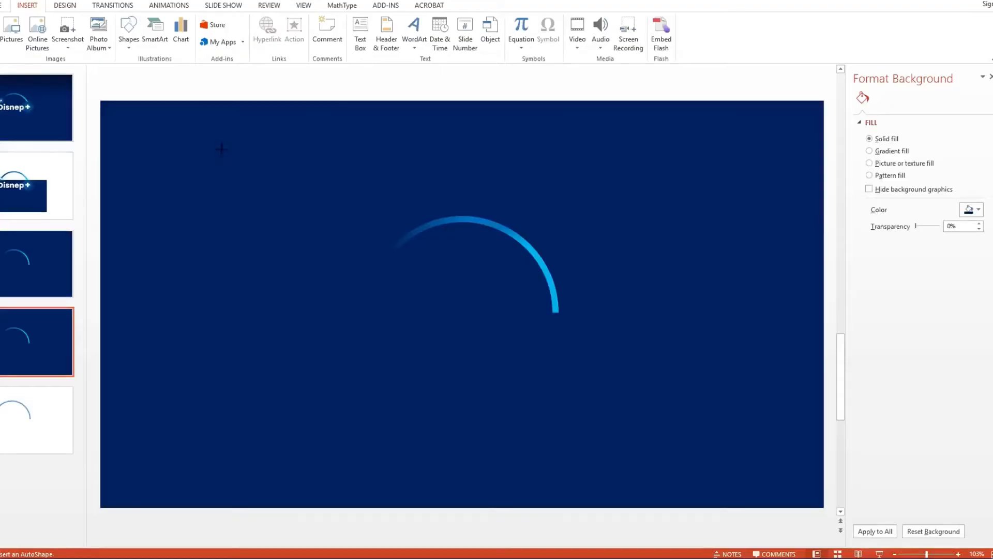
Step: Draw a small circle near the arc's left end and change its fill colour
drag(191, 117, 240, 165)
drag(236, 122, 303, 178)
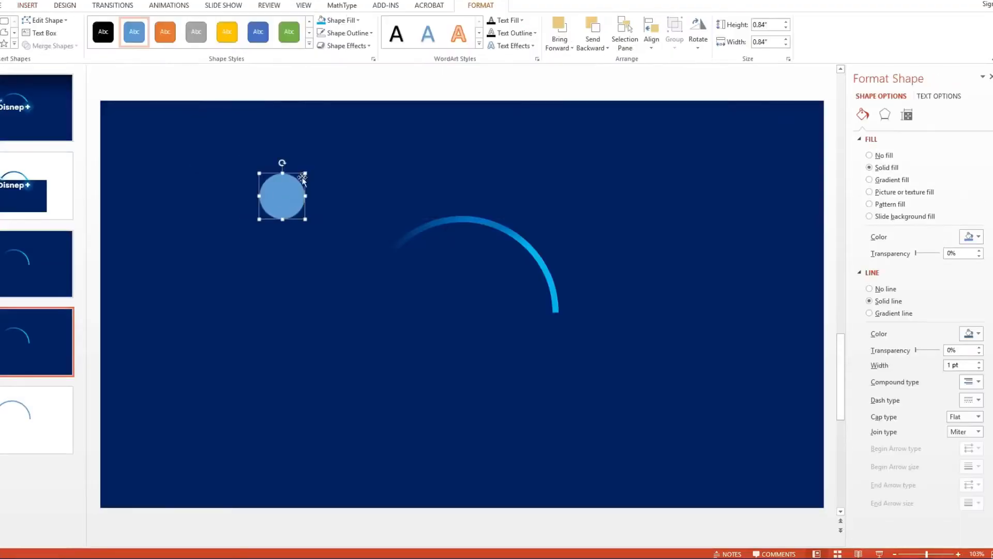
click(343, 21)
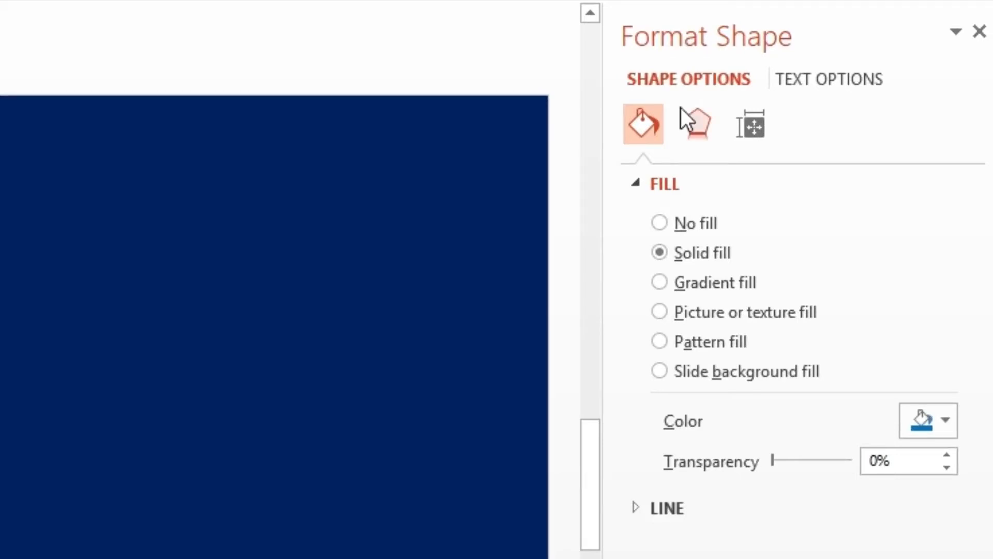
Step: Give the circle soft edges with a size of 10 pt
click(681, 108)
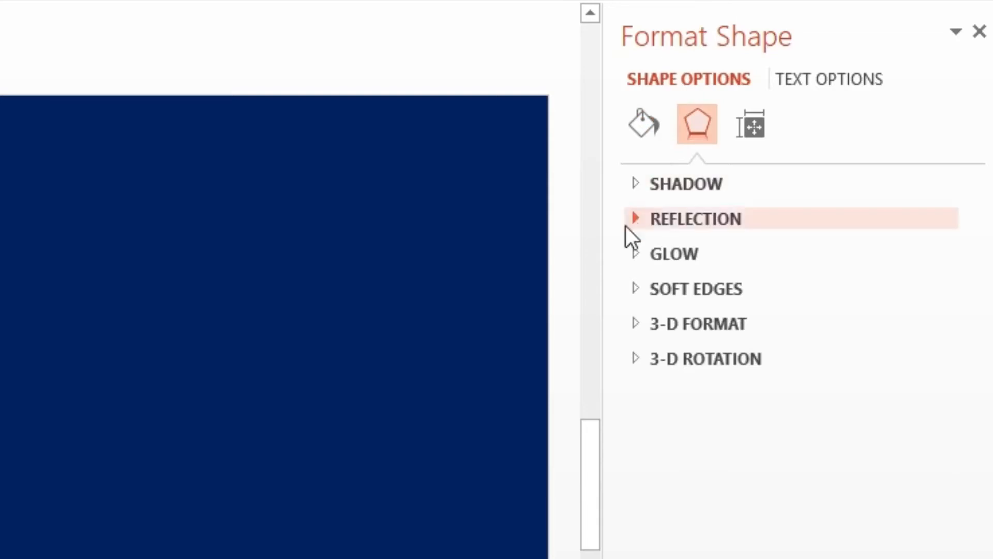
click(621, 285)
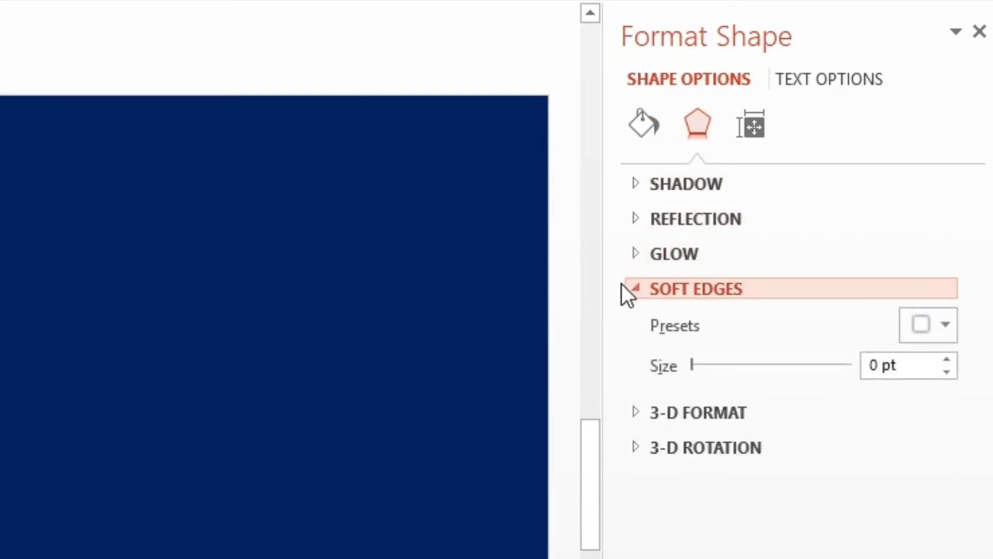
drag(898, 365, 818, 374)
text(10)
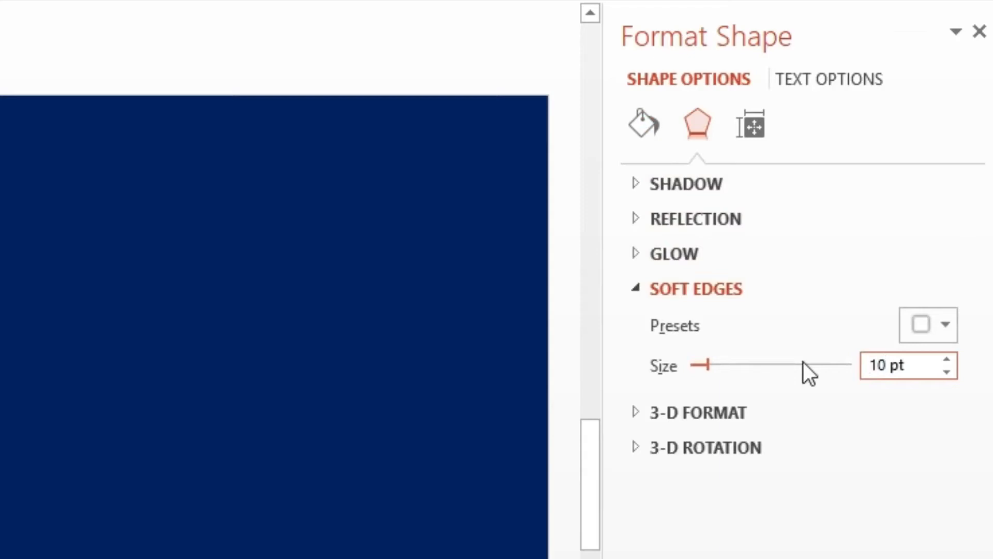
Step: Place a smaller bright circle inside the soft-edged circle to form a glowing dot
click(351, 440)
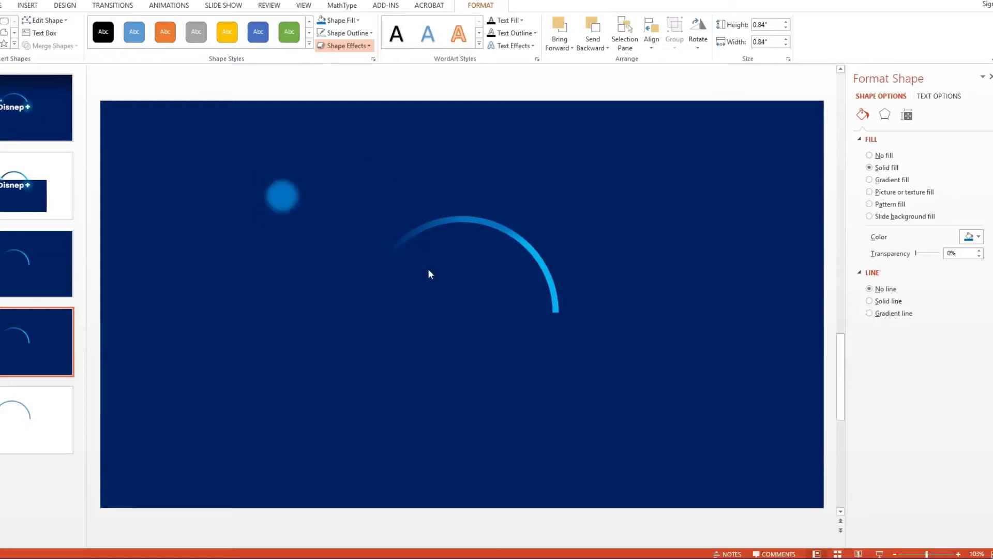
click(305, 198)
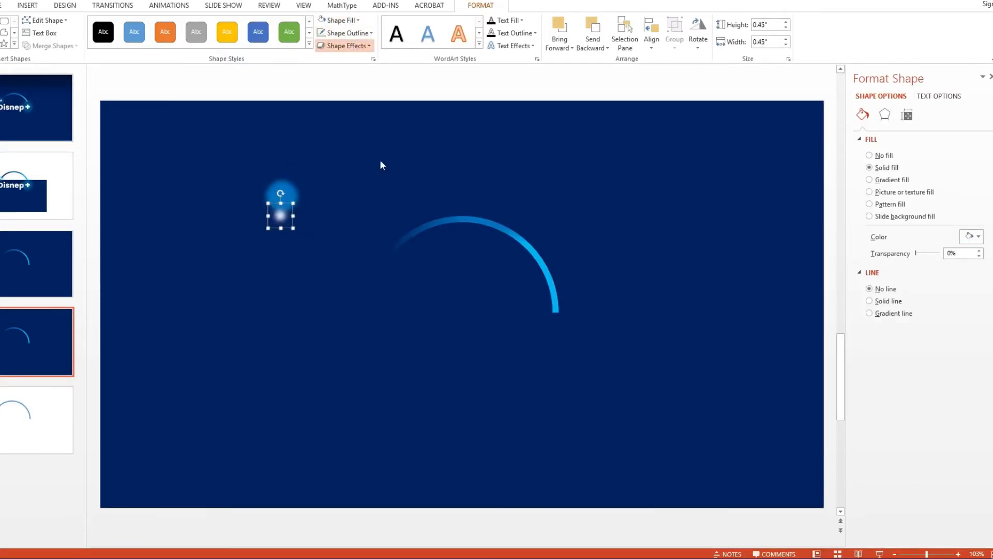
click(307, 171)
click(294, 186)
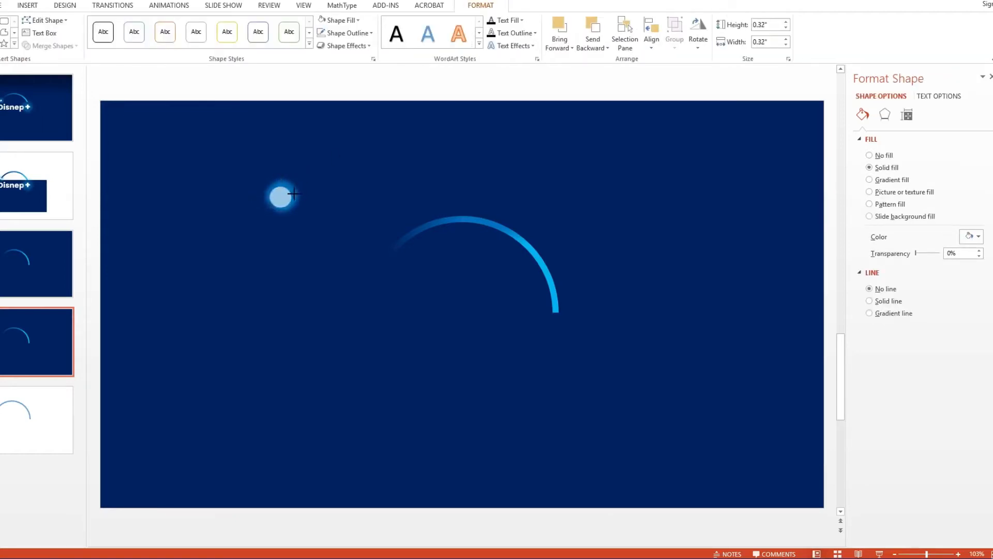
Step: Select both circles and add an Arc Up motion path animation from the motion path list
click(233, 235)
drag(282, 195, 390, 255)
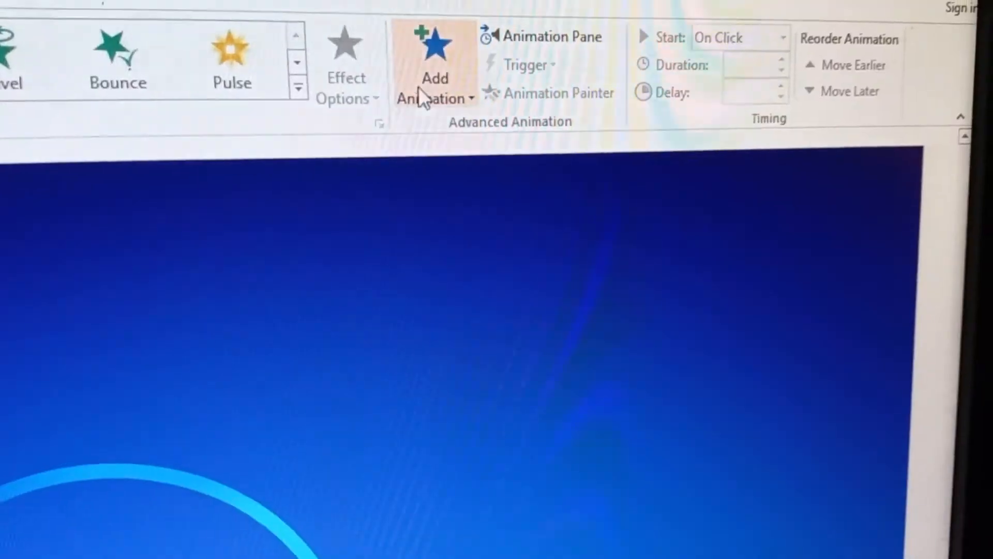
click(418, 87)
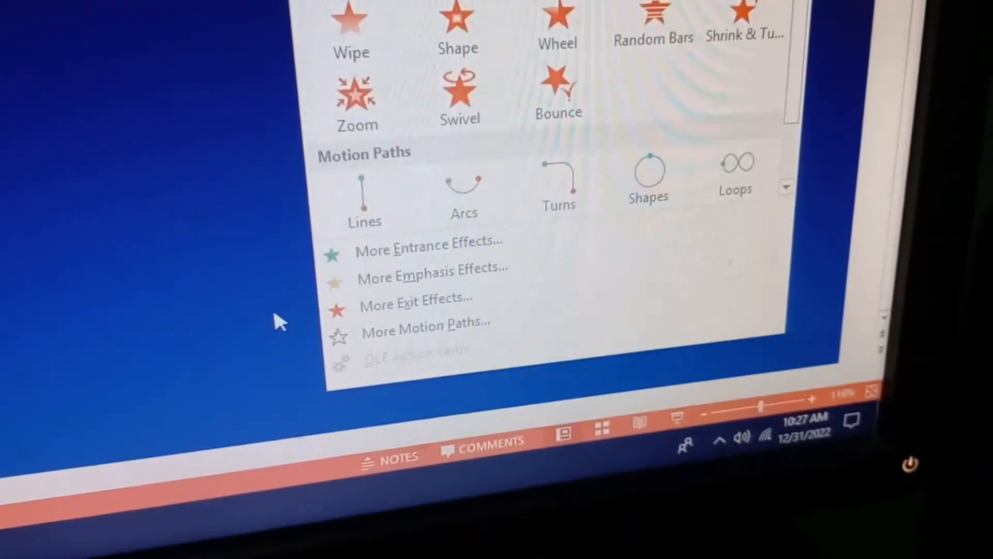
click(425, 326)
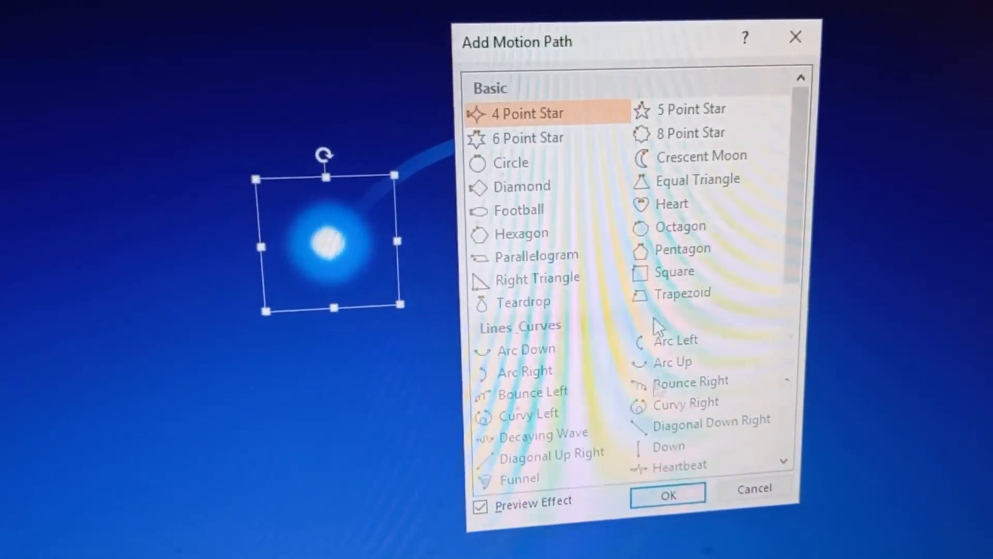
click(667, 356)
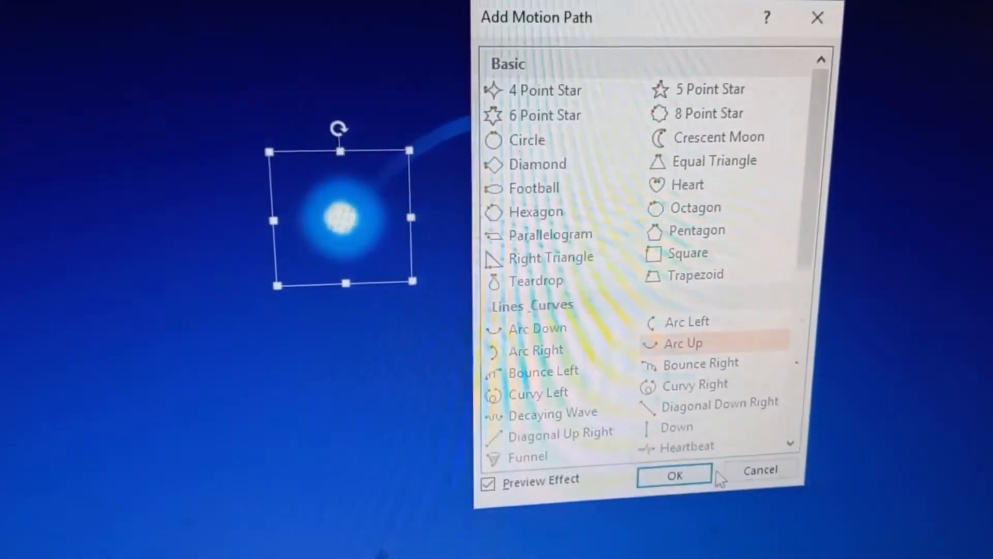
click(732, 471)
Step: Reshape the motion path so the dot travels along the arc to its right end
click(731, 444)
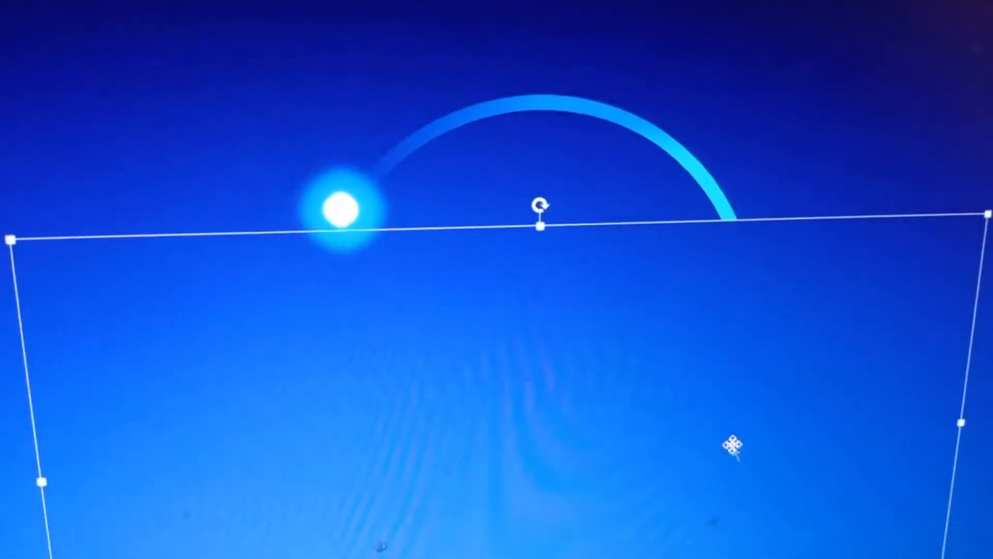
click(883, 121)
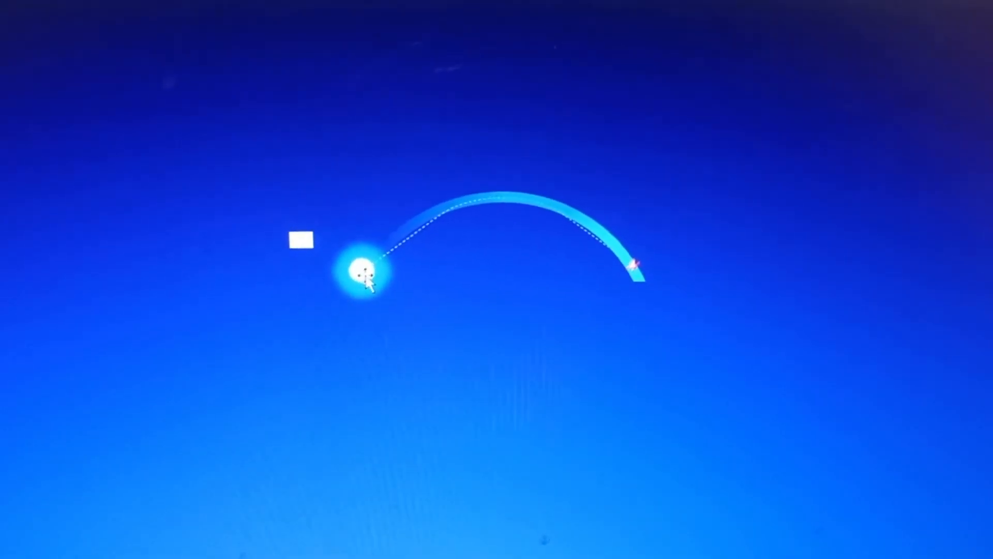
click(365, 273)
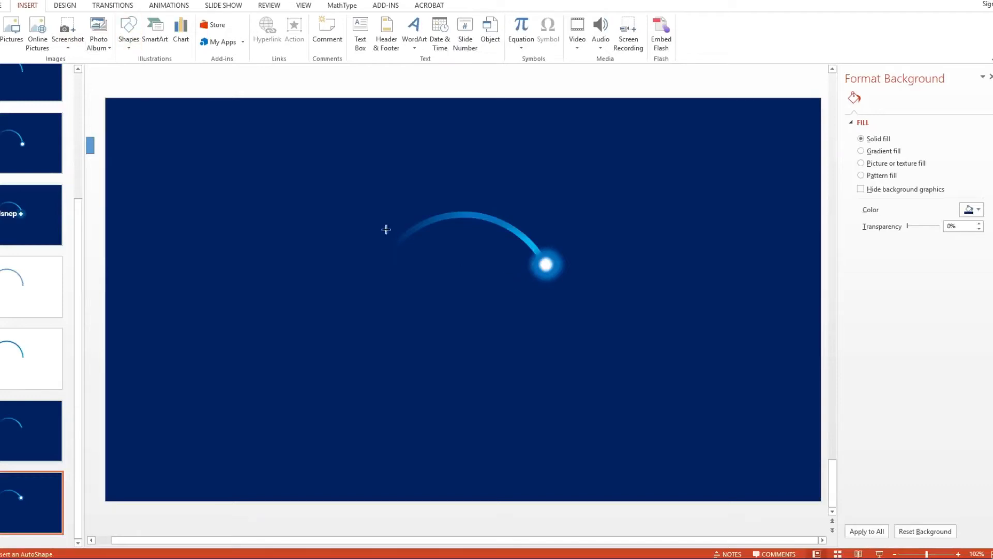
Step: Draw a circle centred on the arc and enlarge it to about 4.58 inches so it encloses the arc
drag(386, 229, 559, 425)
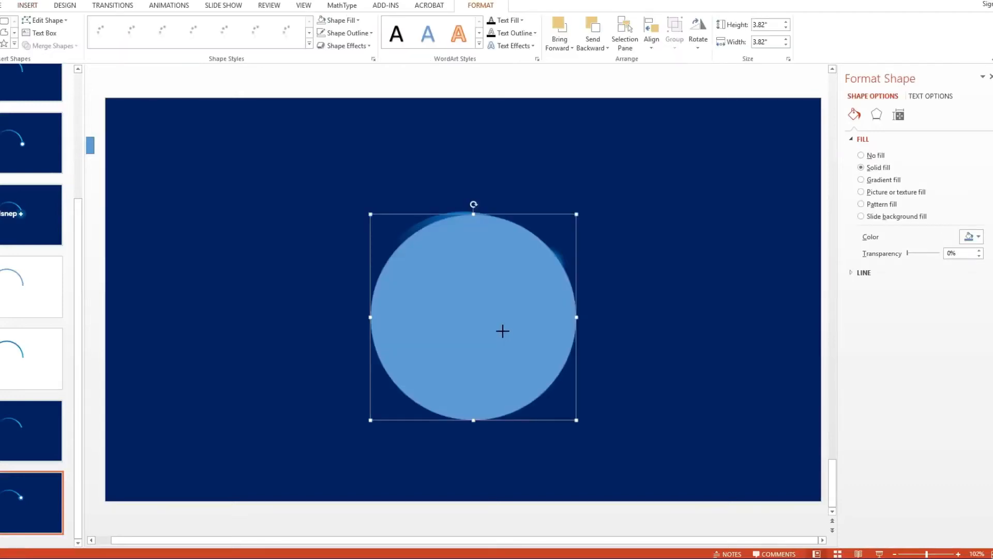
drag(496, 325, 483, 316)
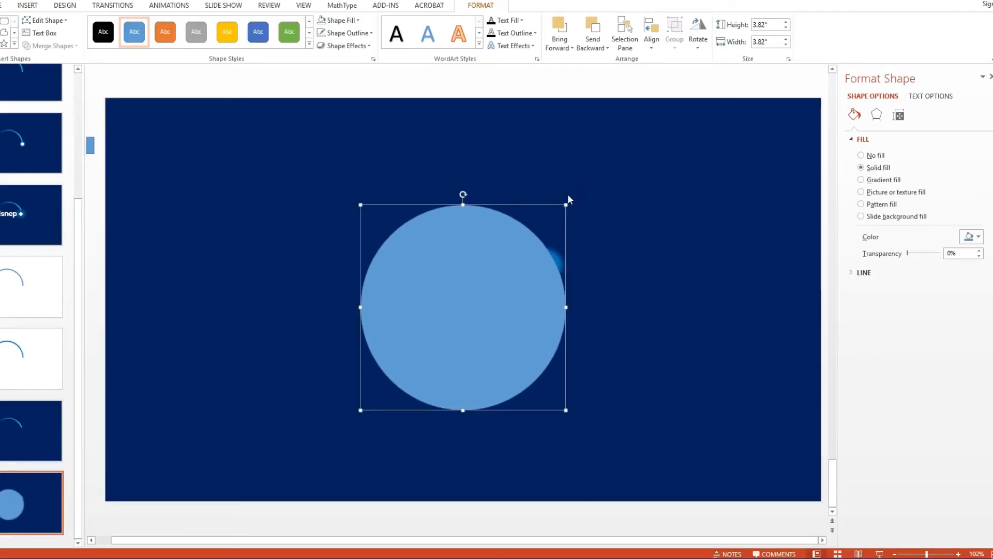
drag(571, 211, 587, 198)
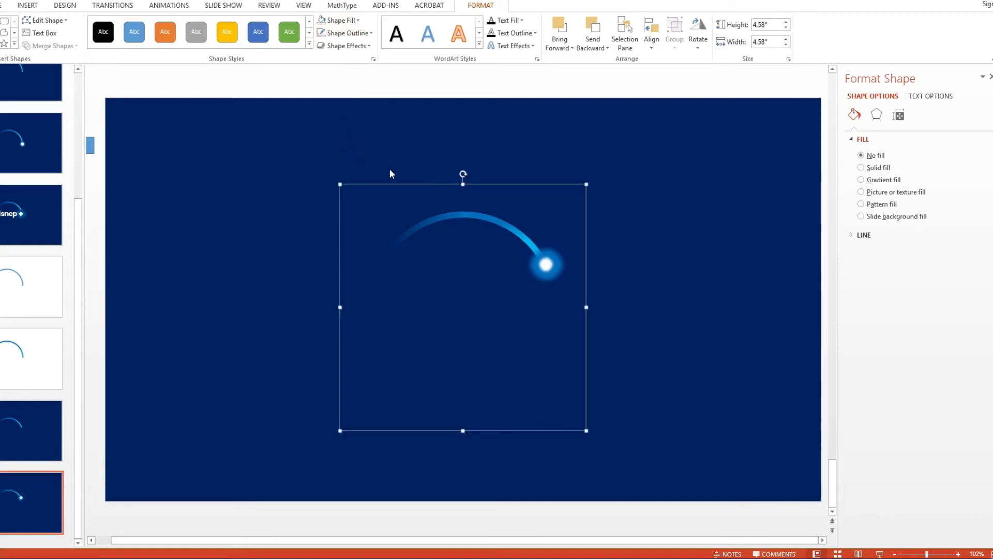
Step: Select the large circle together with the arc and glowing dot and group them
drag(631, 215, 491, 322)
key(ctrl+g)
key(ctrl+z)
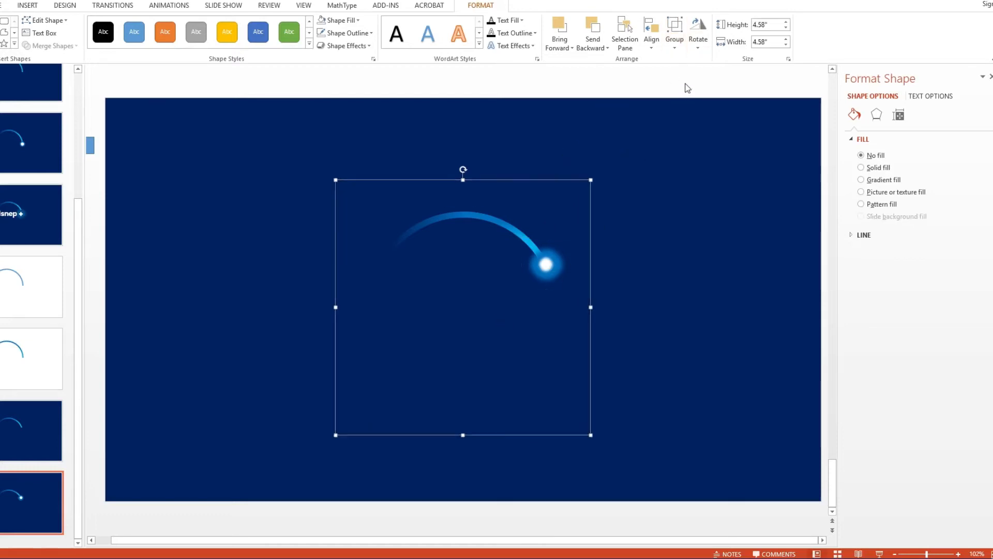
Step: Set the group's rotation to 240° in the size settings
click(788, 59)
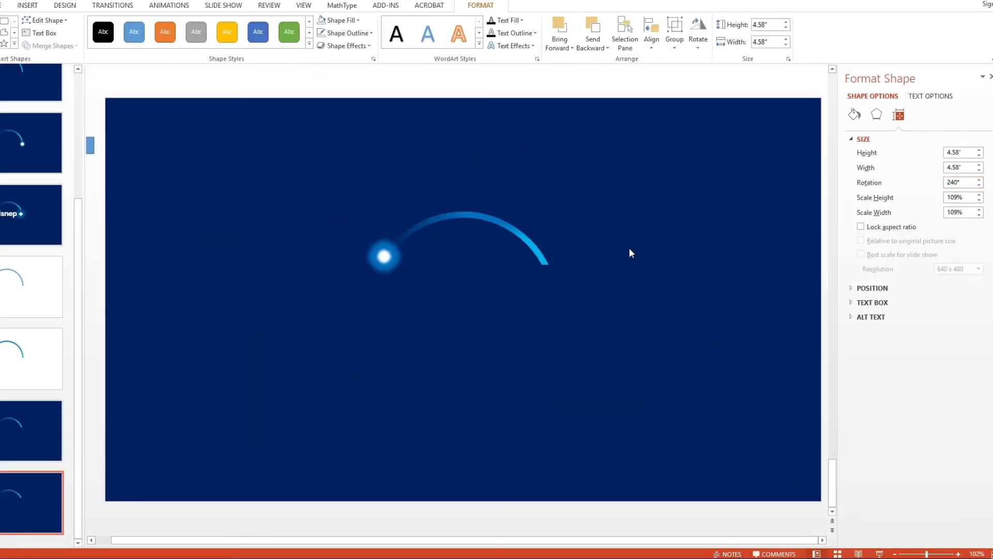
click(359, 331)
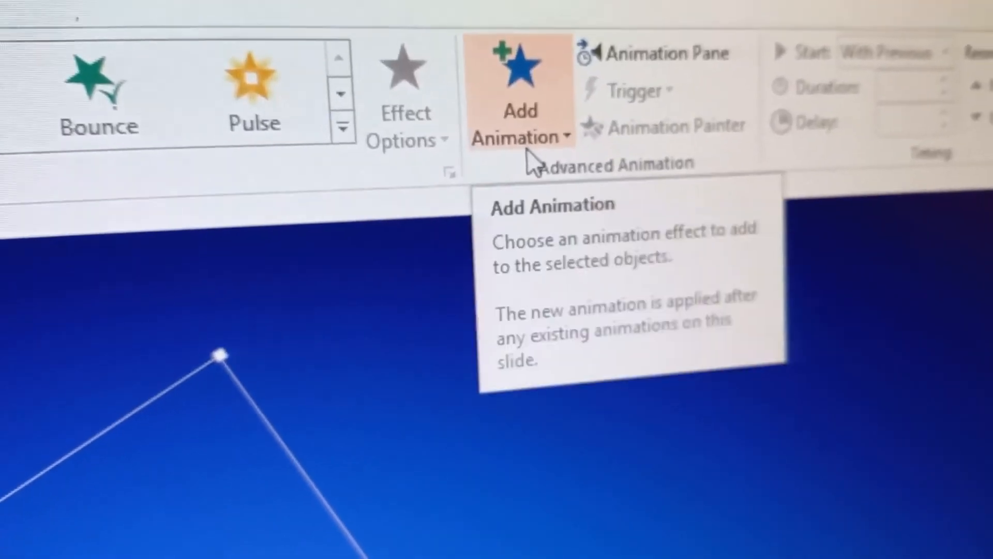
Step: Add a Spin emphasis animation to the group and set its amount to a custom 120° clockwise
click(528, 150)
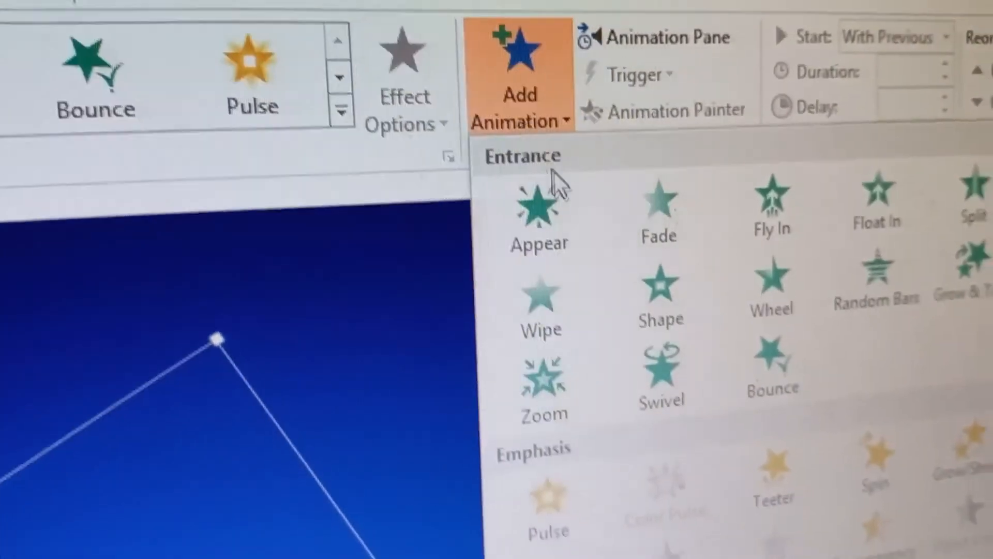
click(698, 371)
right_click(709, 228)
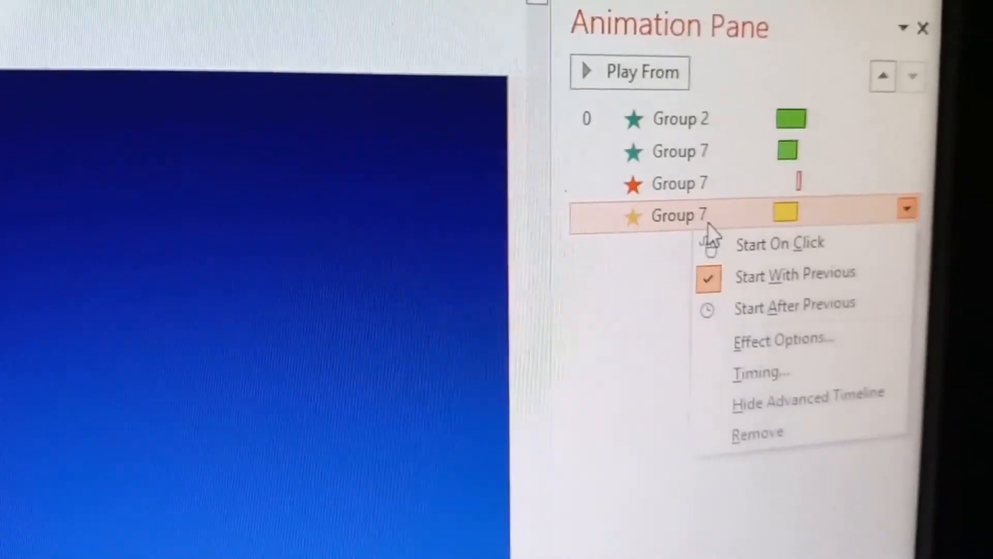
click(717, 321)
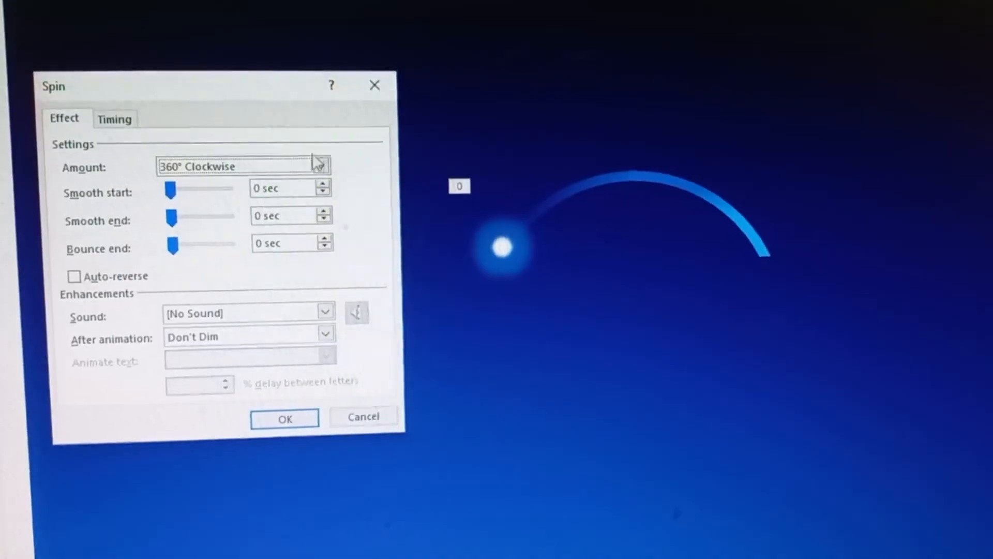
click(297, 171)
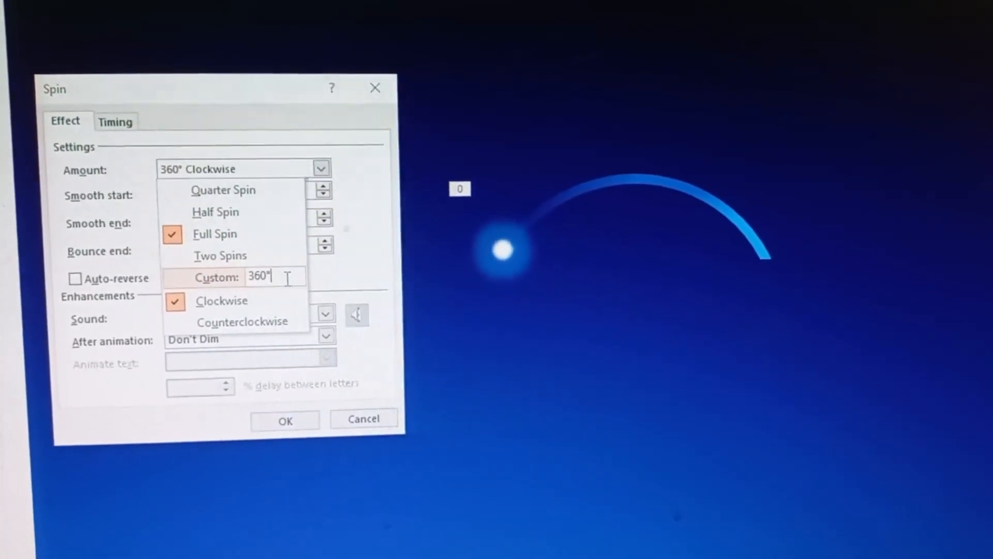
click(236, 279)
text(120)
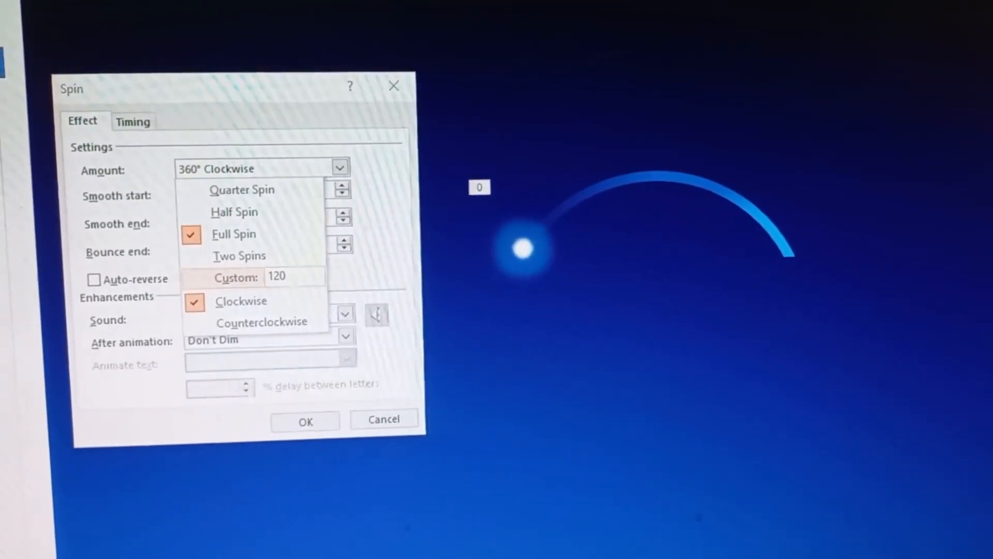
key(Return)
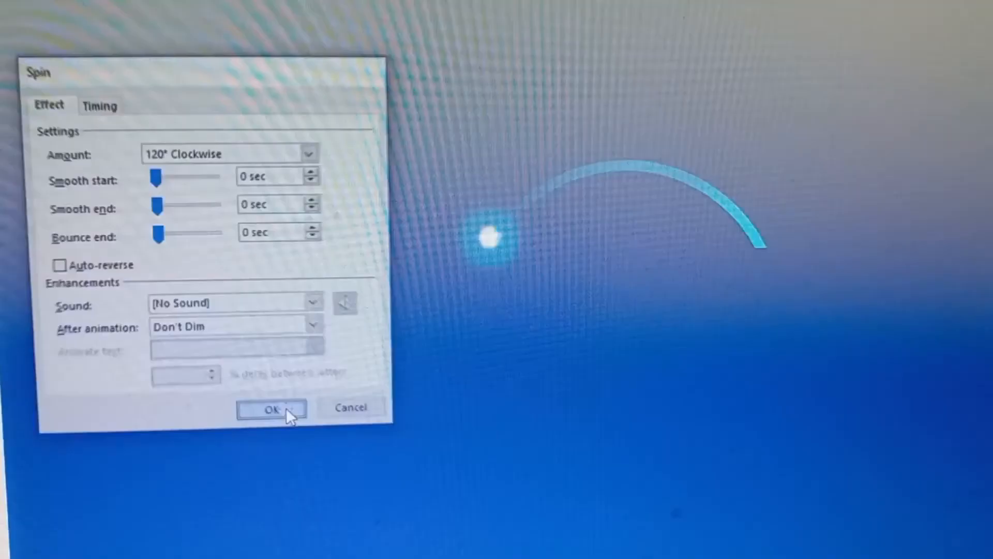
click(289, 414)
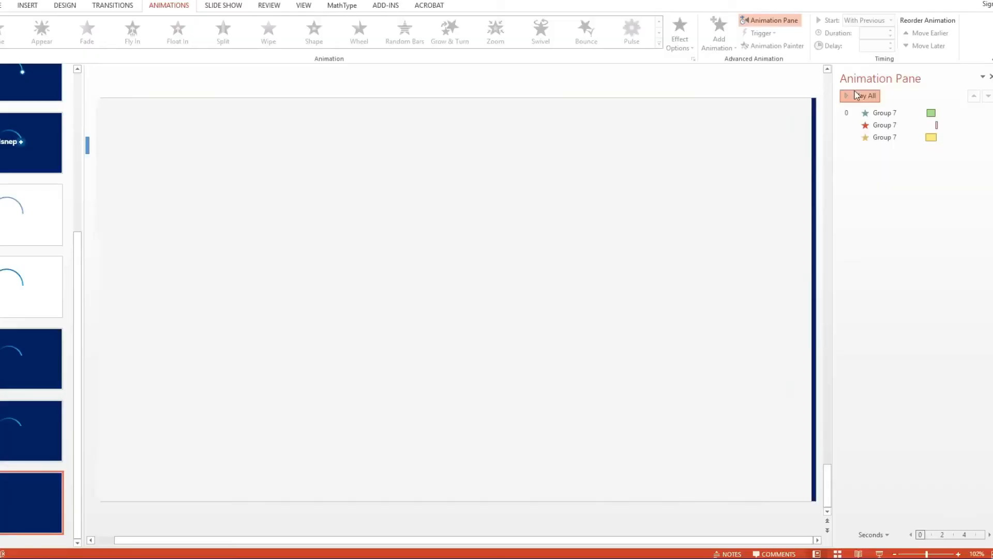
Step: Play all the slide's animations to preview the sequence
click(857, 96)
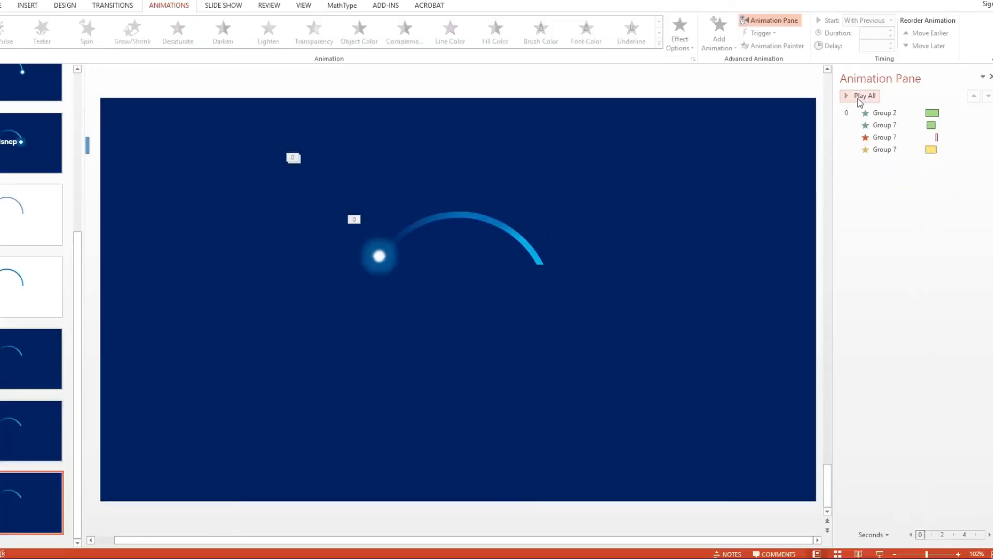
click(858, 98)
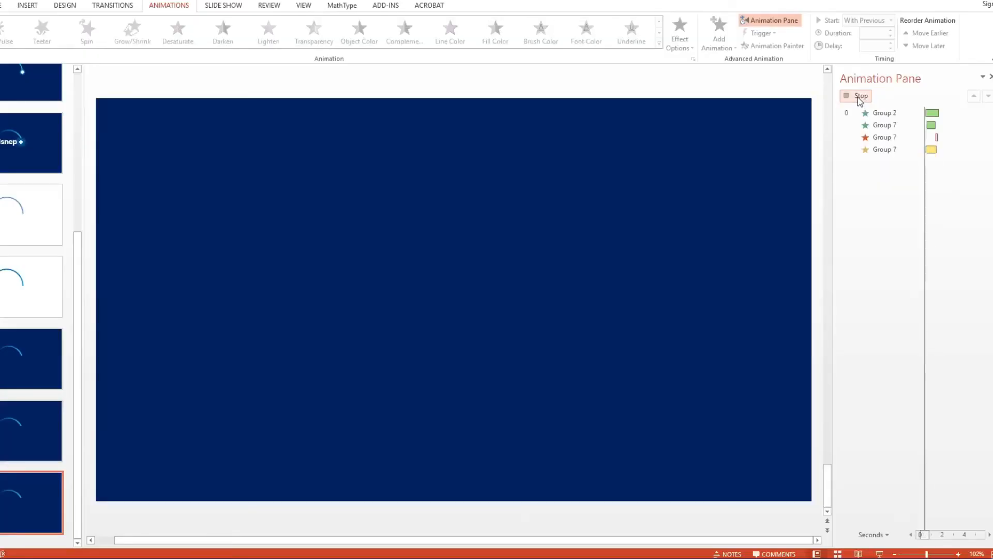